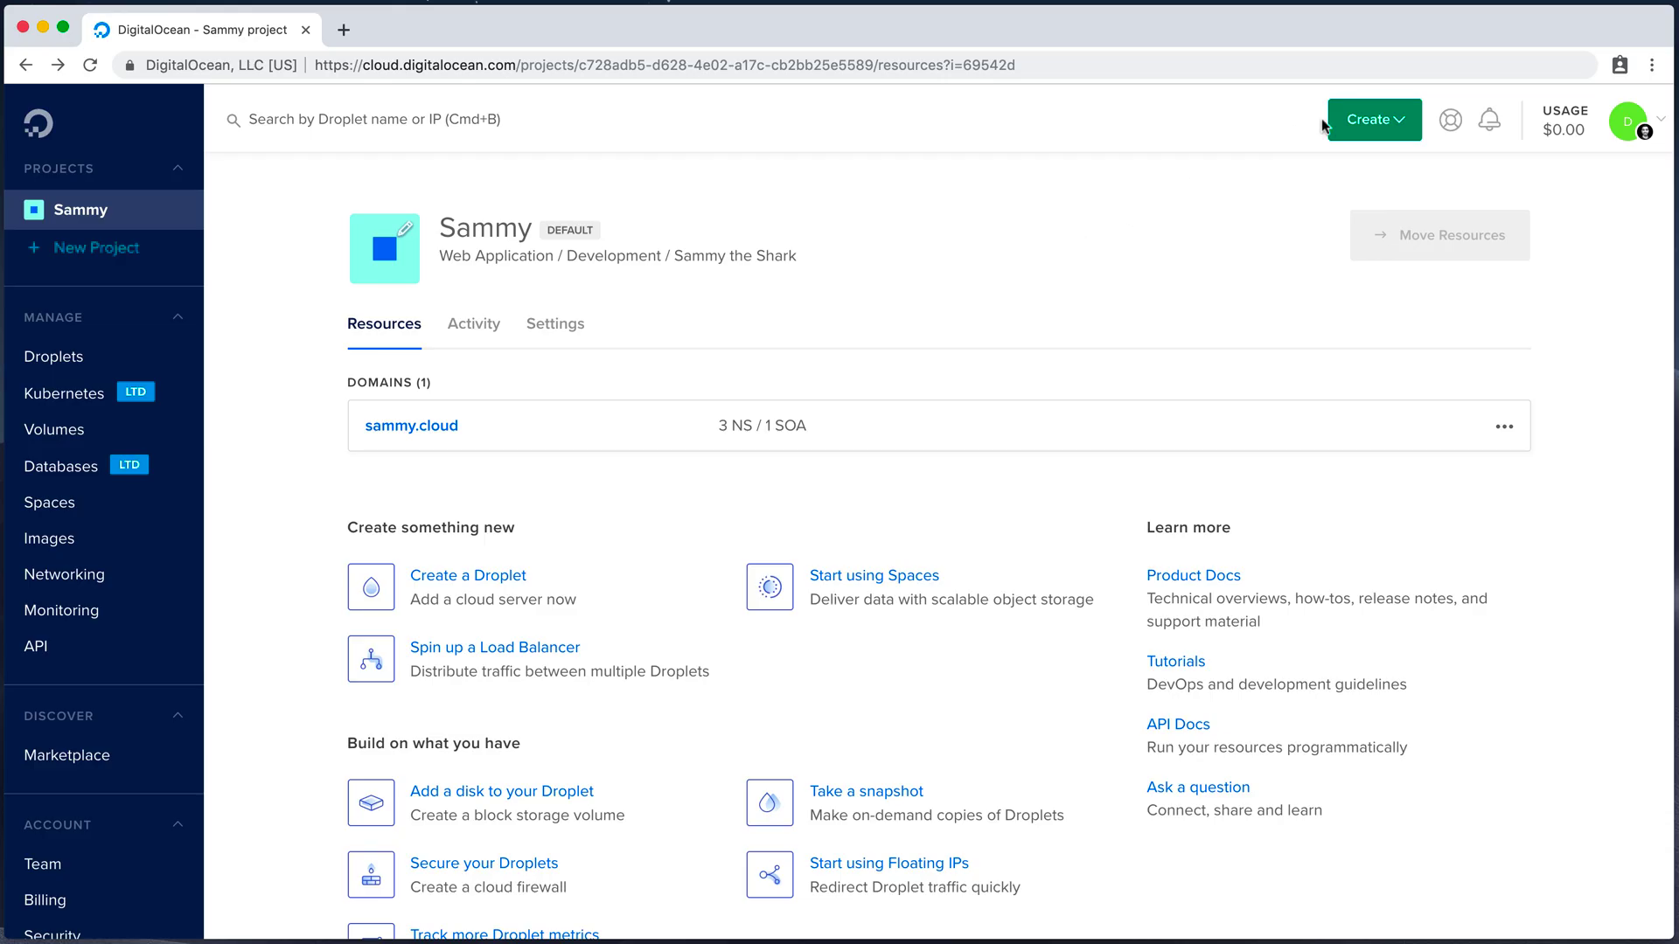
Start a new Space in Amsterdam with the CDN enabled and show its subdomain options.
left_click(1364, 119)
left_click(1358, 599)
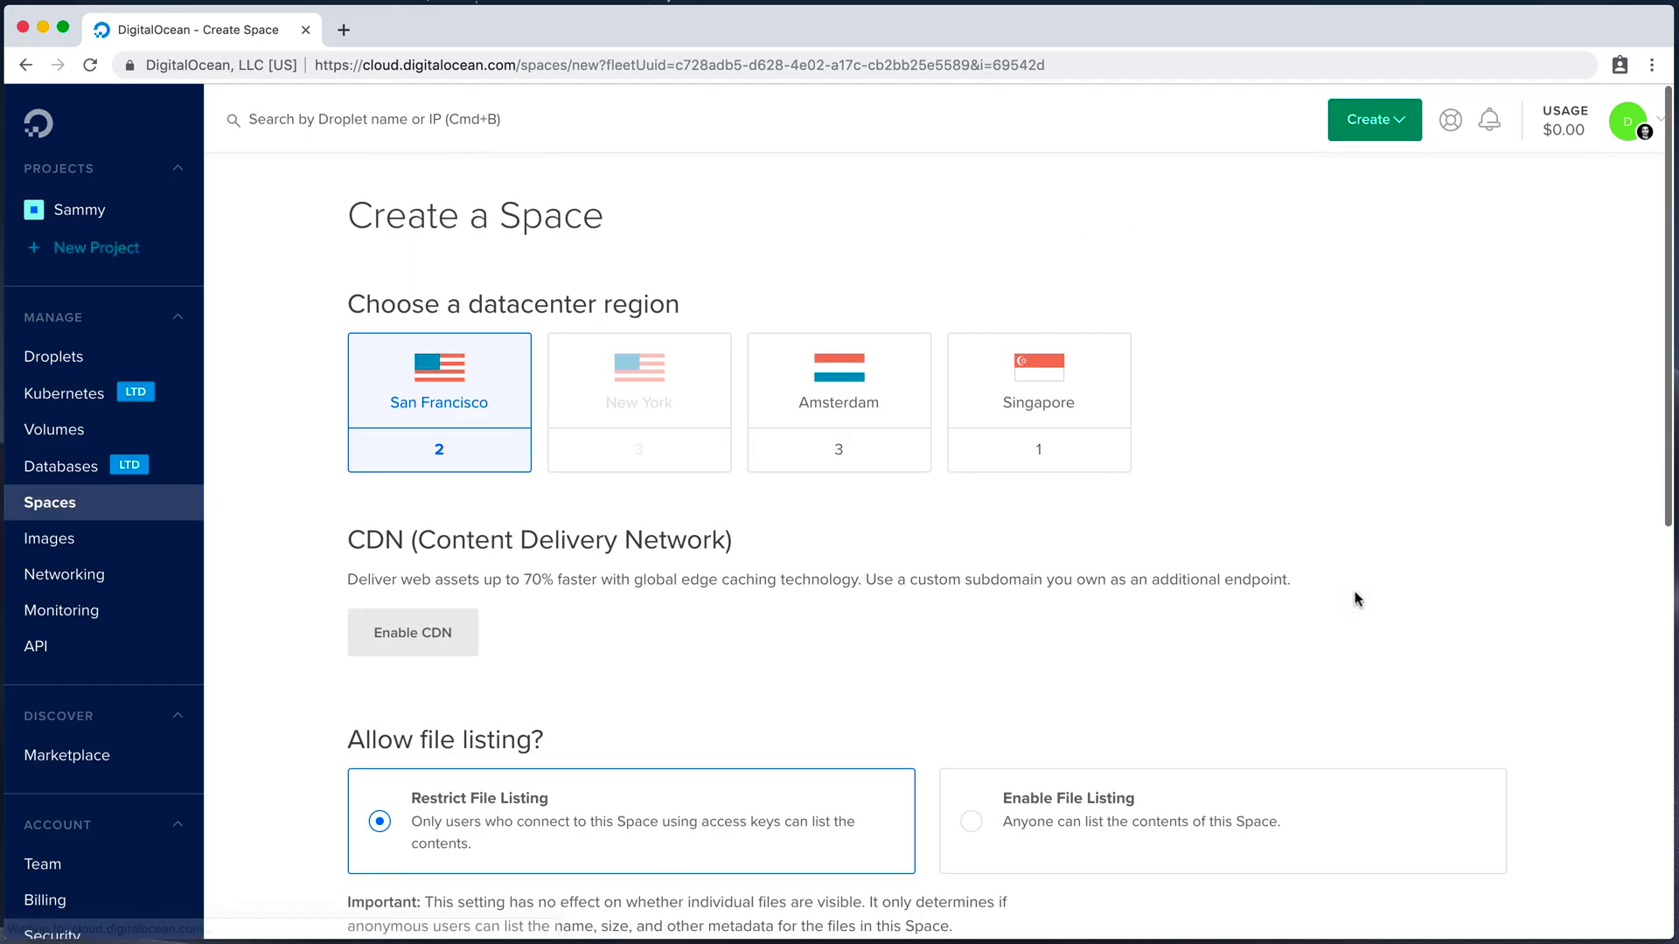
left_click(840, 453)
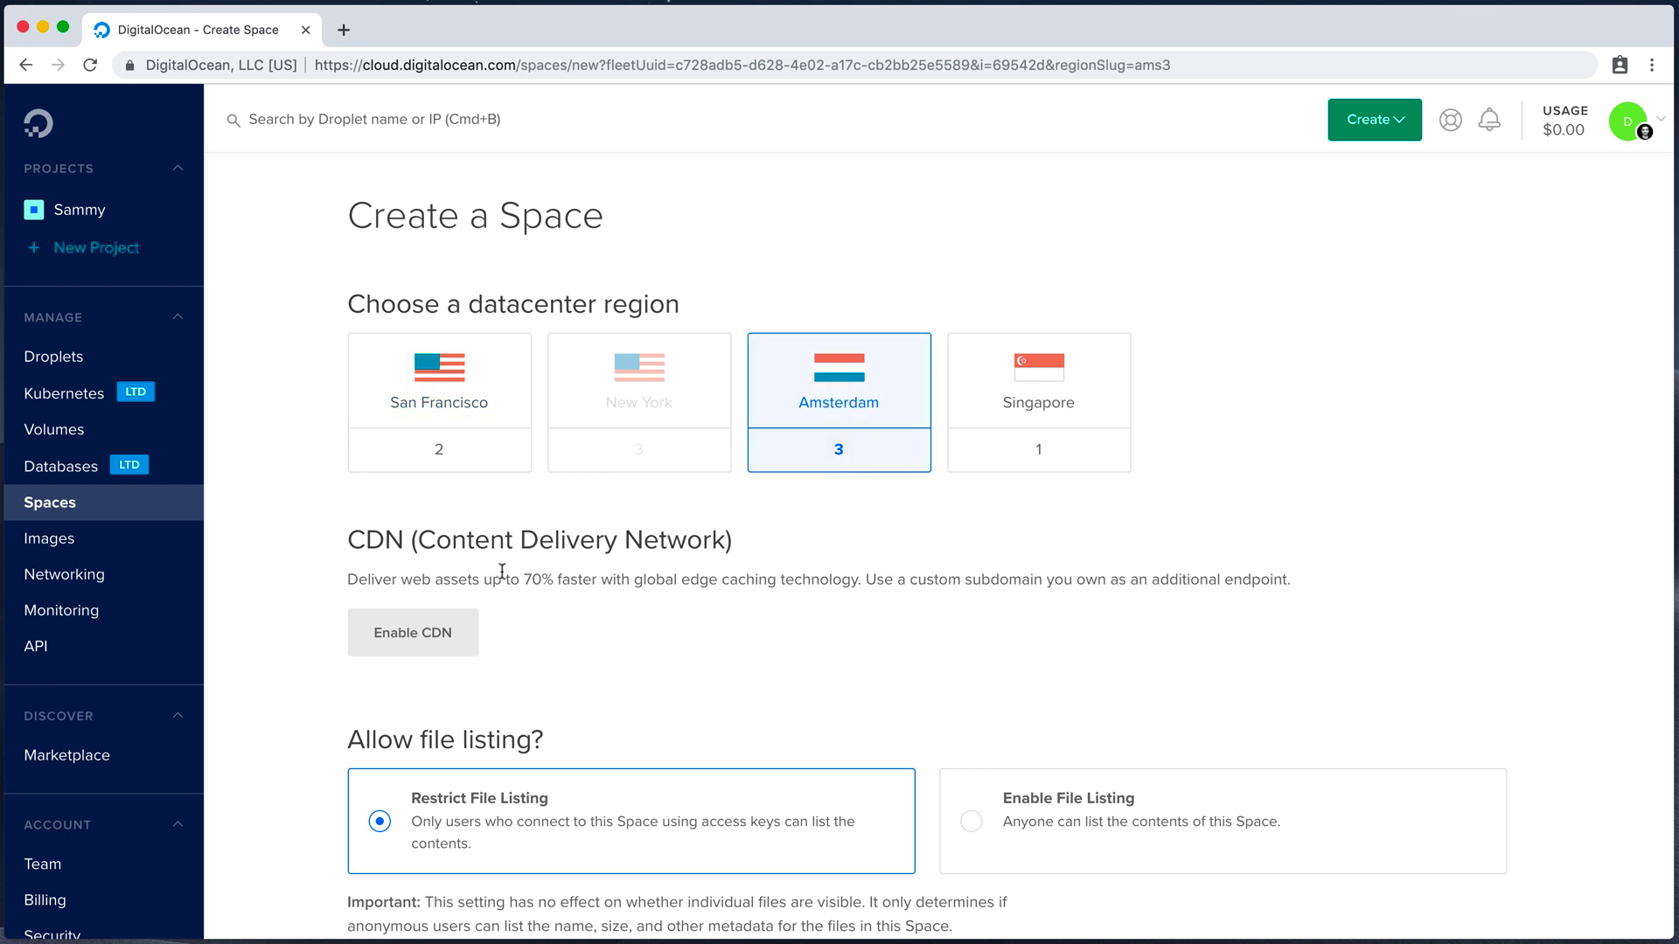
left_click(459, 625)
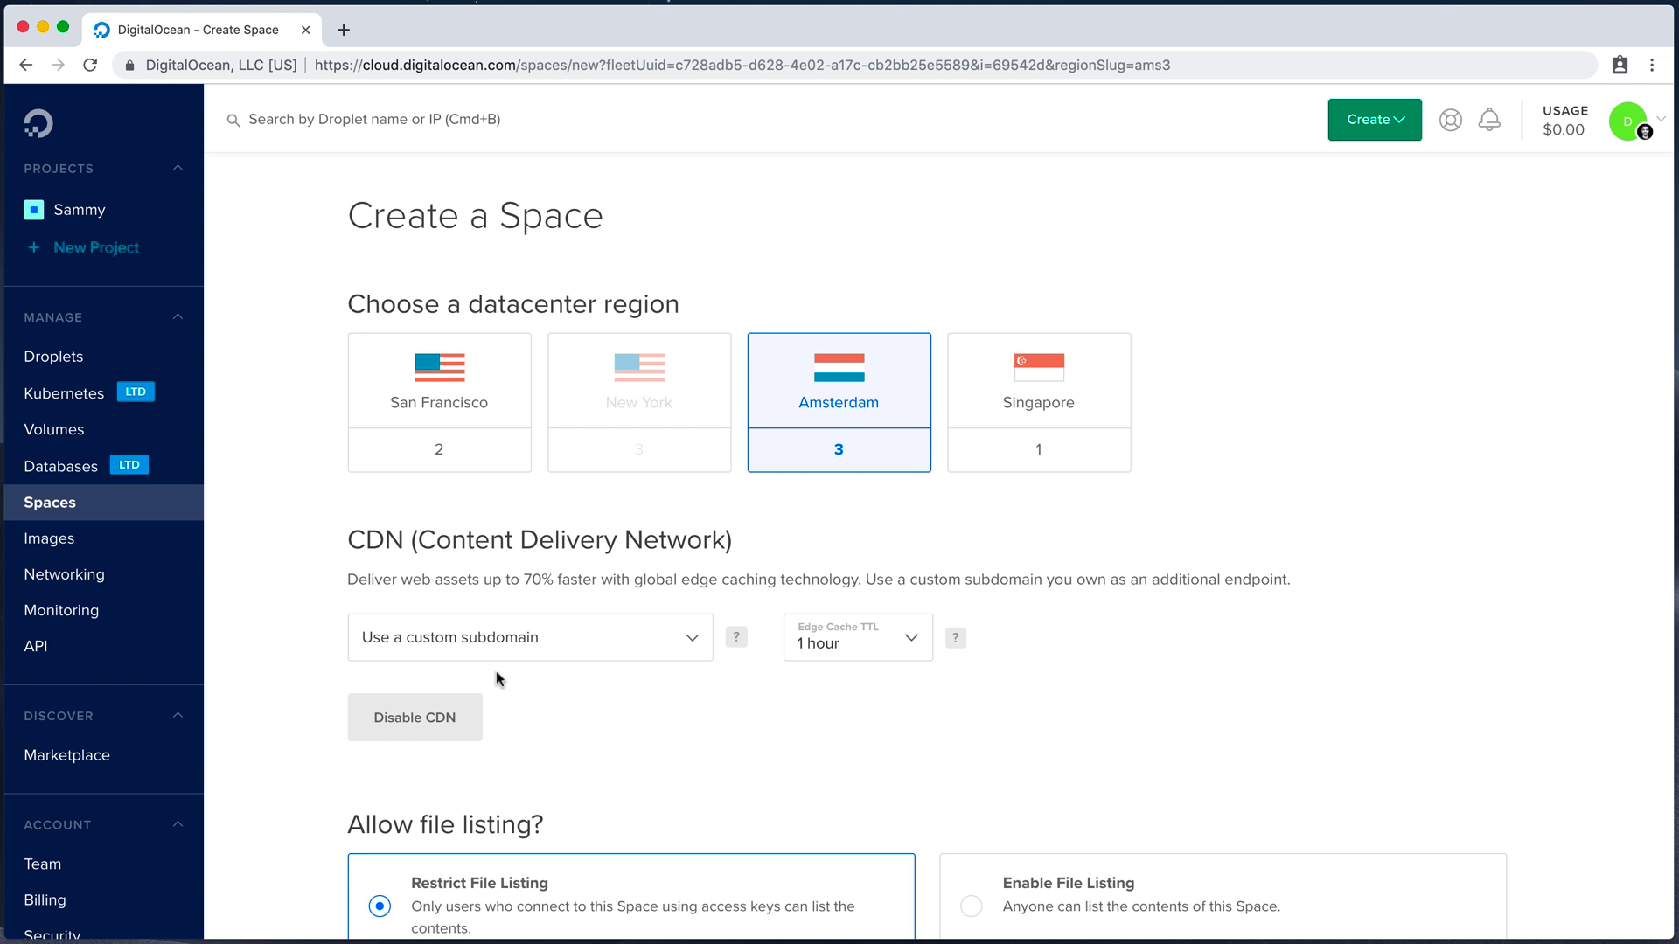
left_click(480, 639)
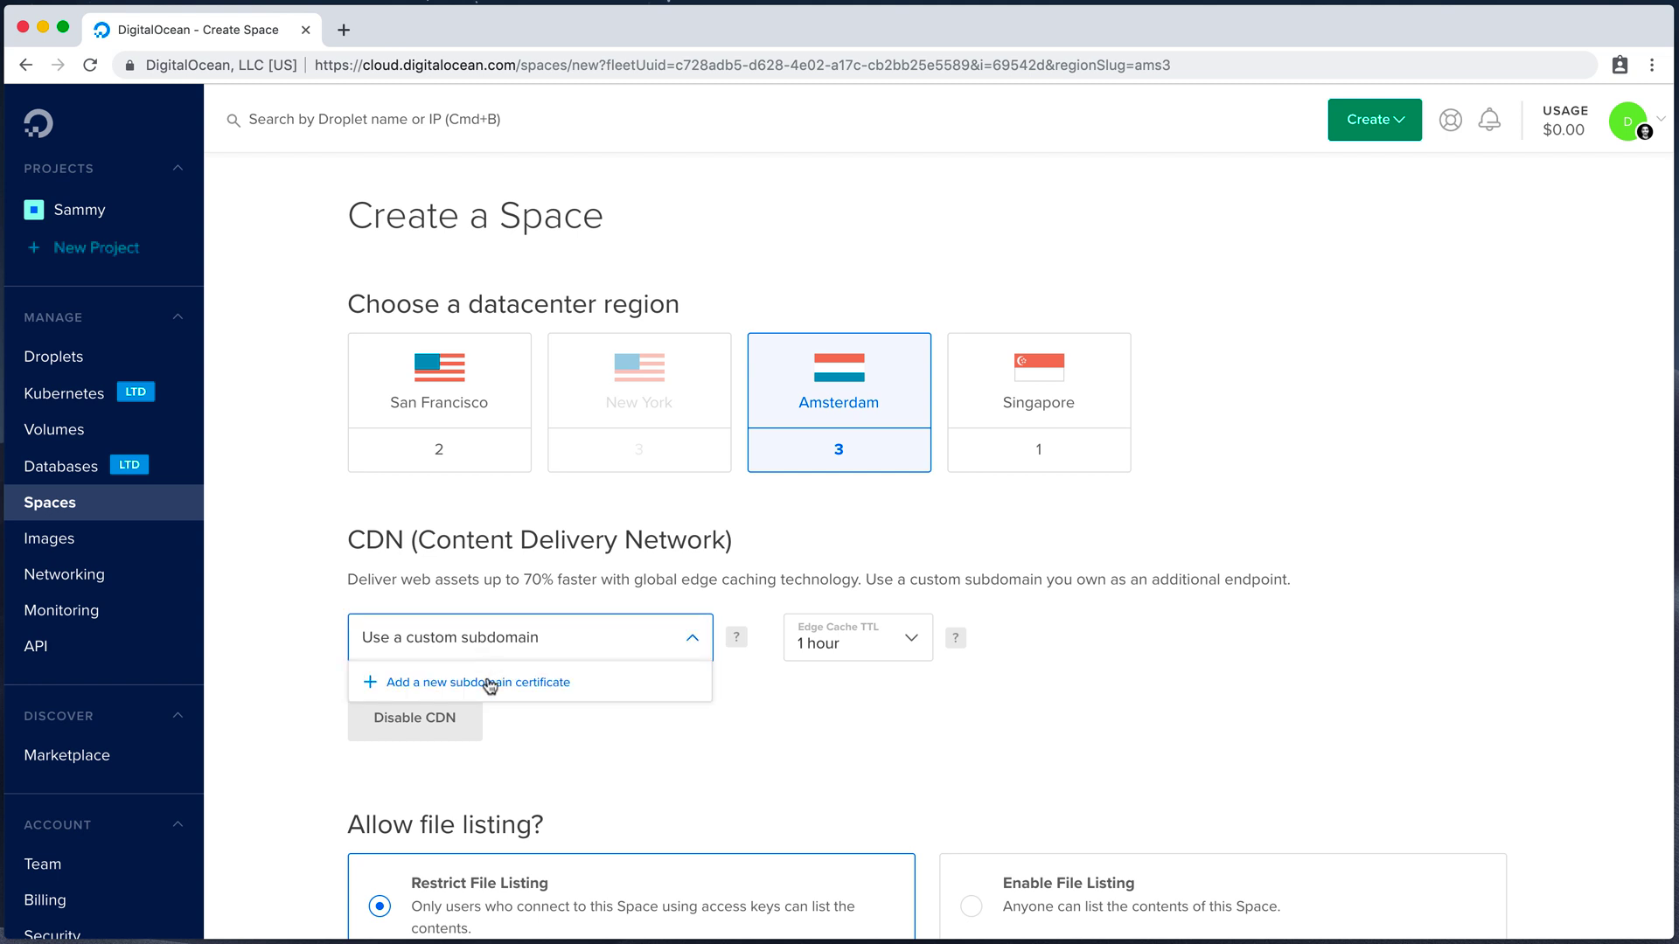
Add a new subdomain certificate, choosing the free Let's Encrypt option over an existing certificate.
left_click(488, 684)
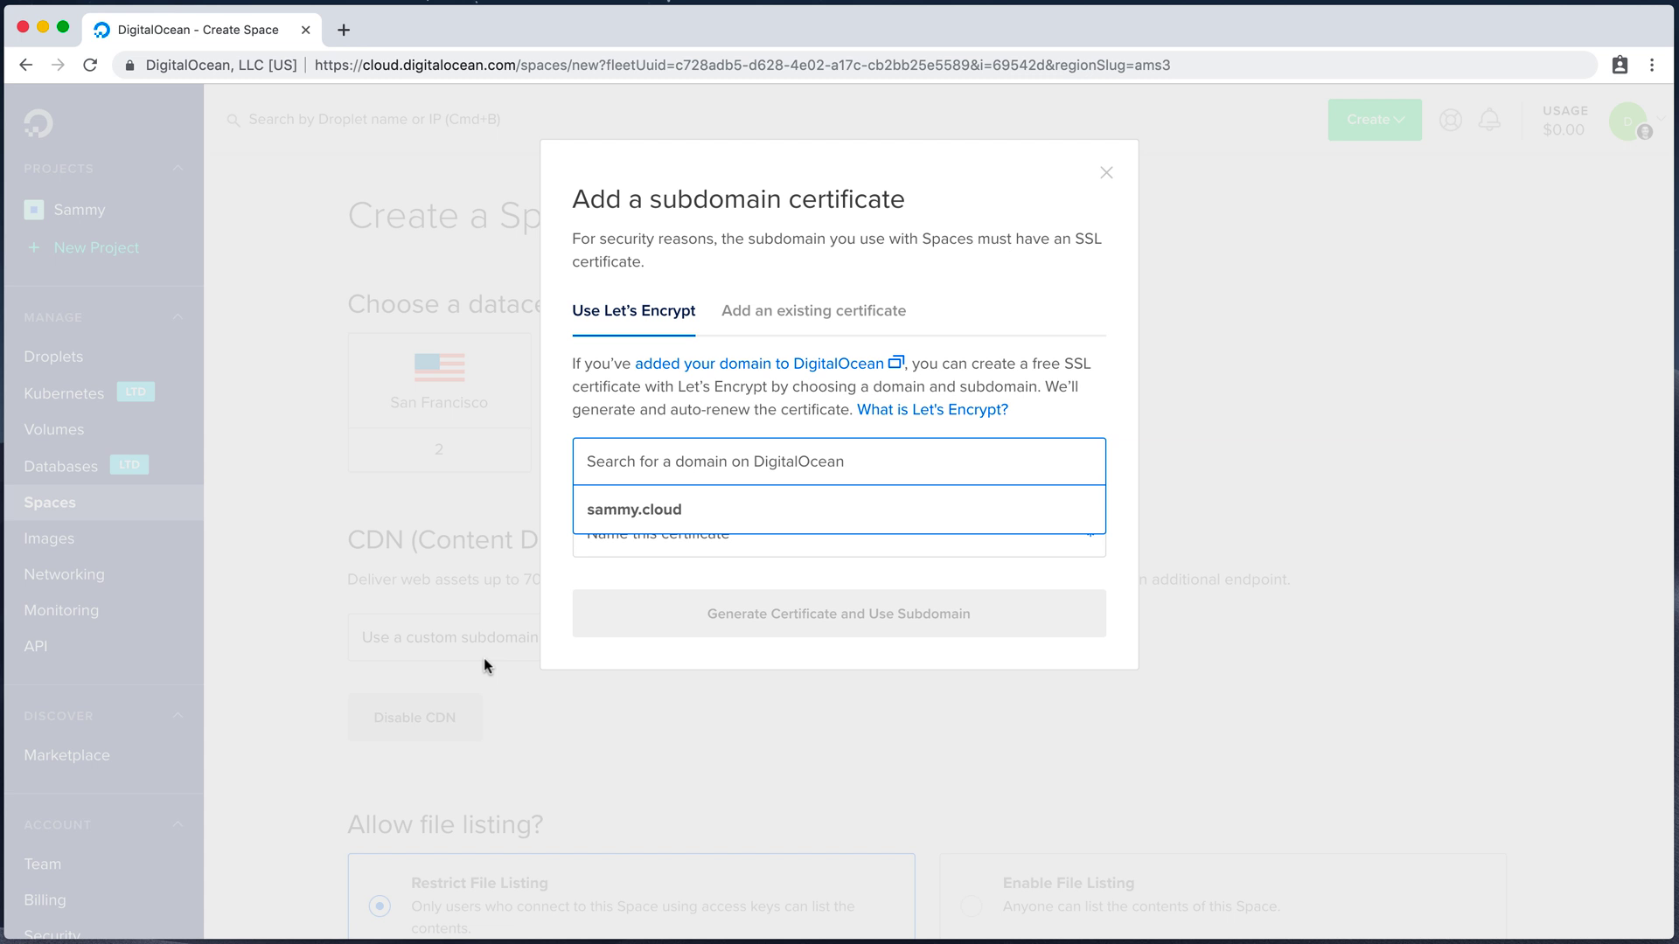
left_click(765, 310)
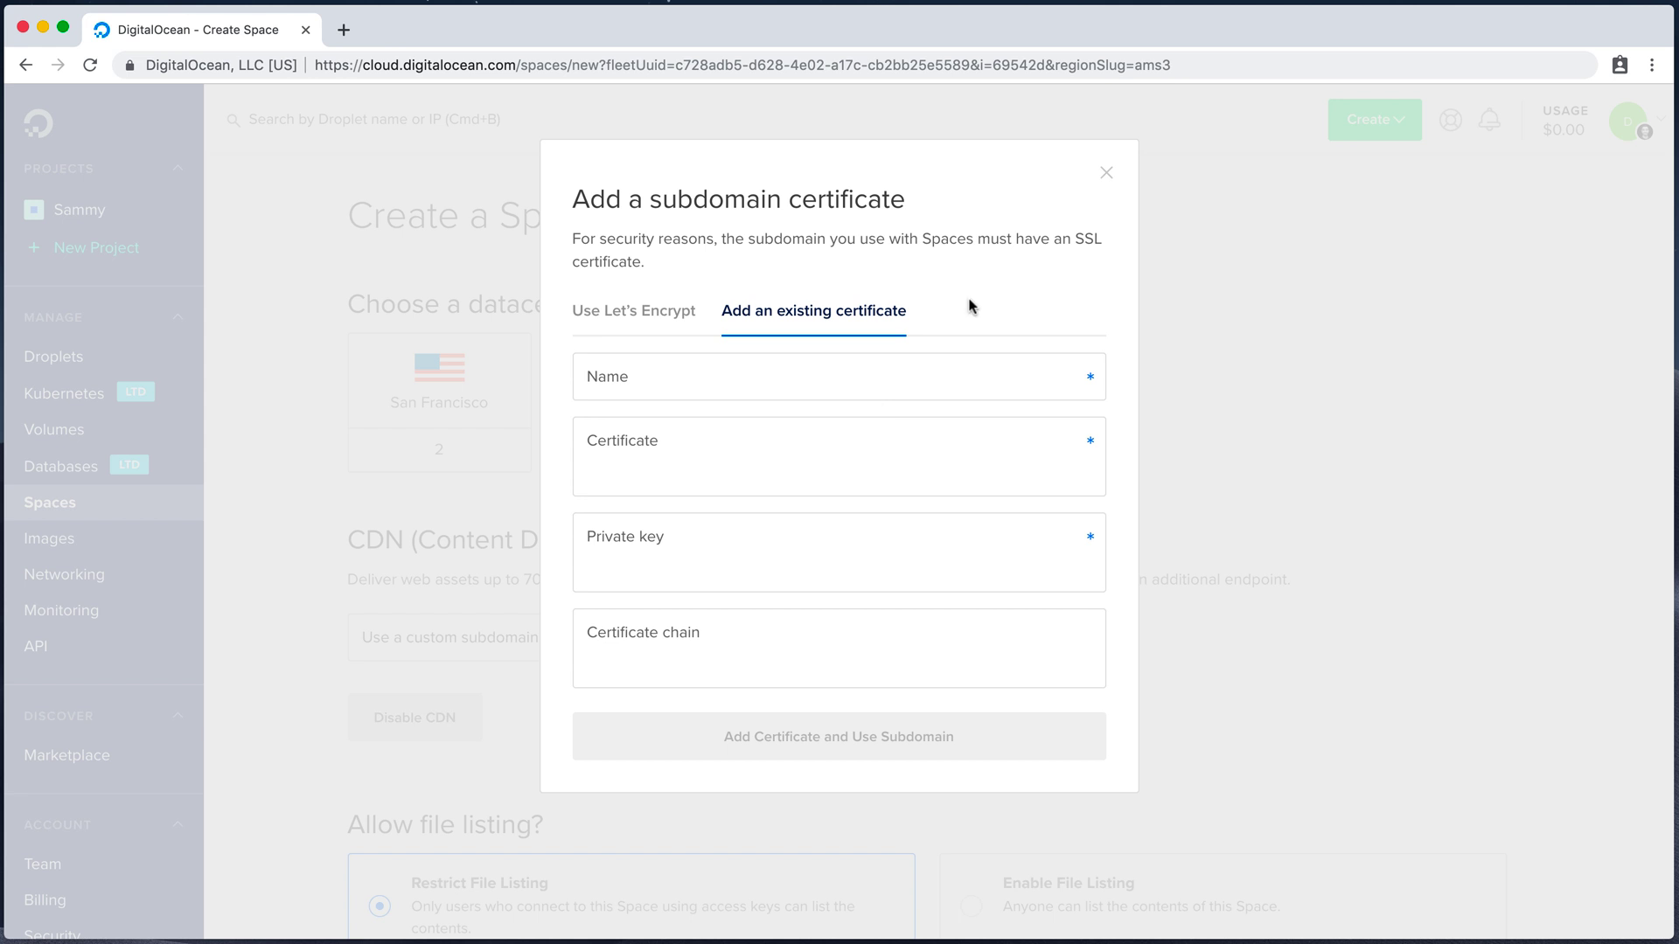
left_click(669, 320)
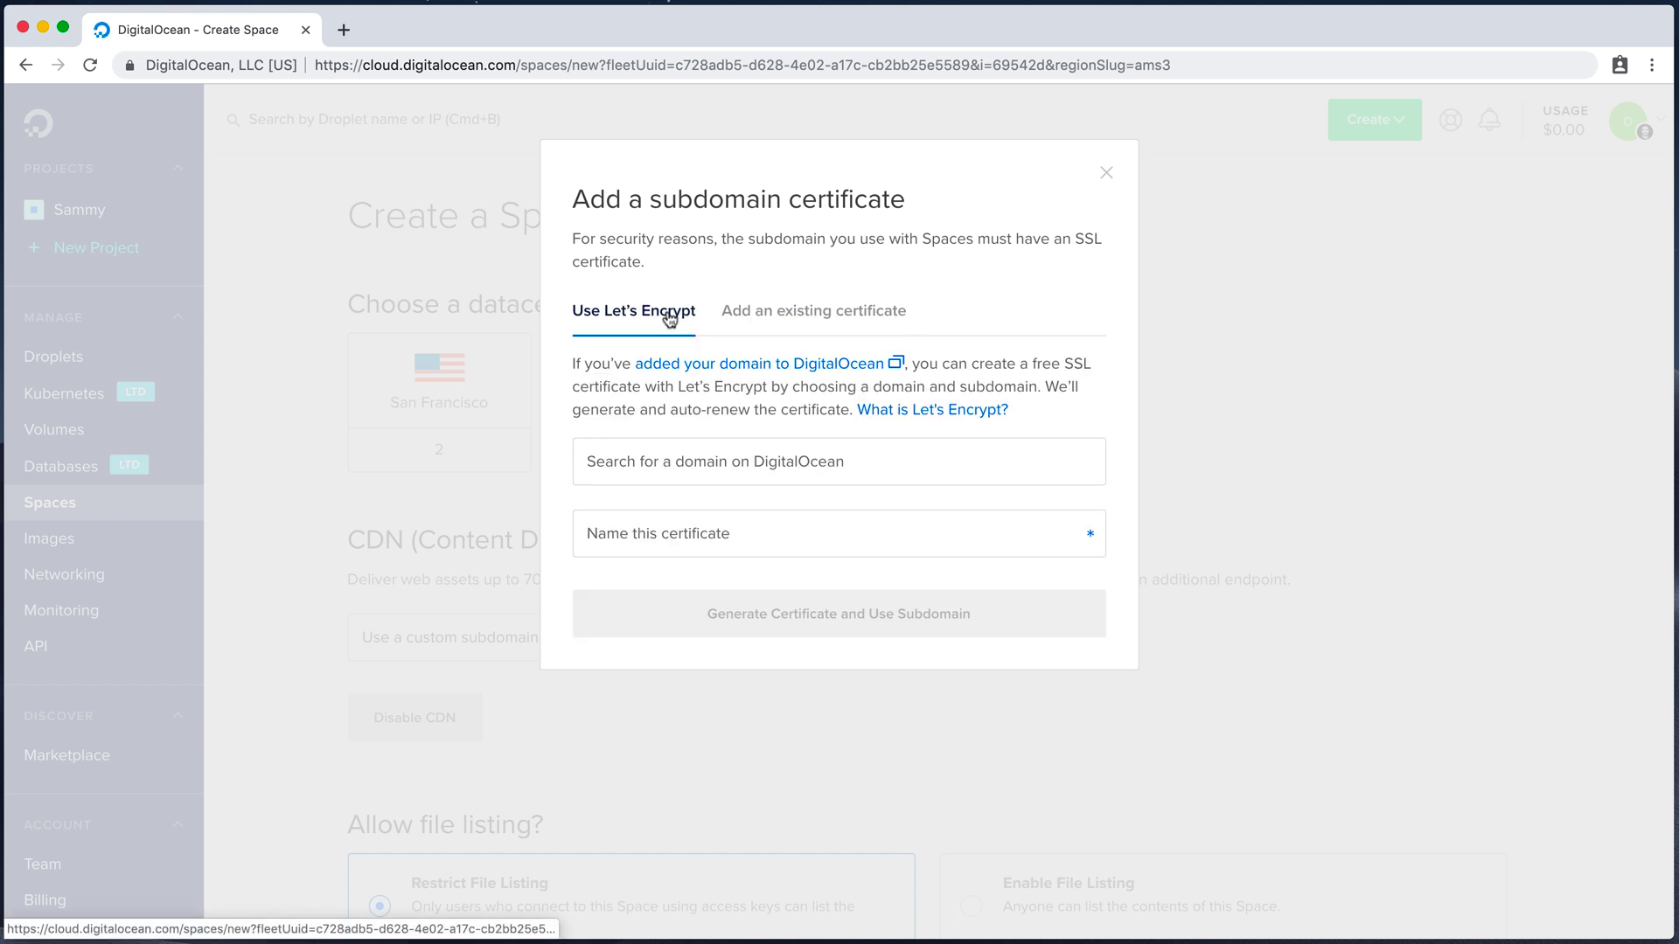
Generate the certificate for sammy.cloud's photos subdomain, named photos.sammy.cloud, and use it.
left_click(740, 466)
left_click(725, 524)
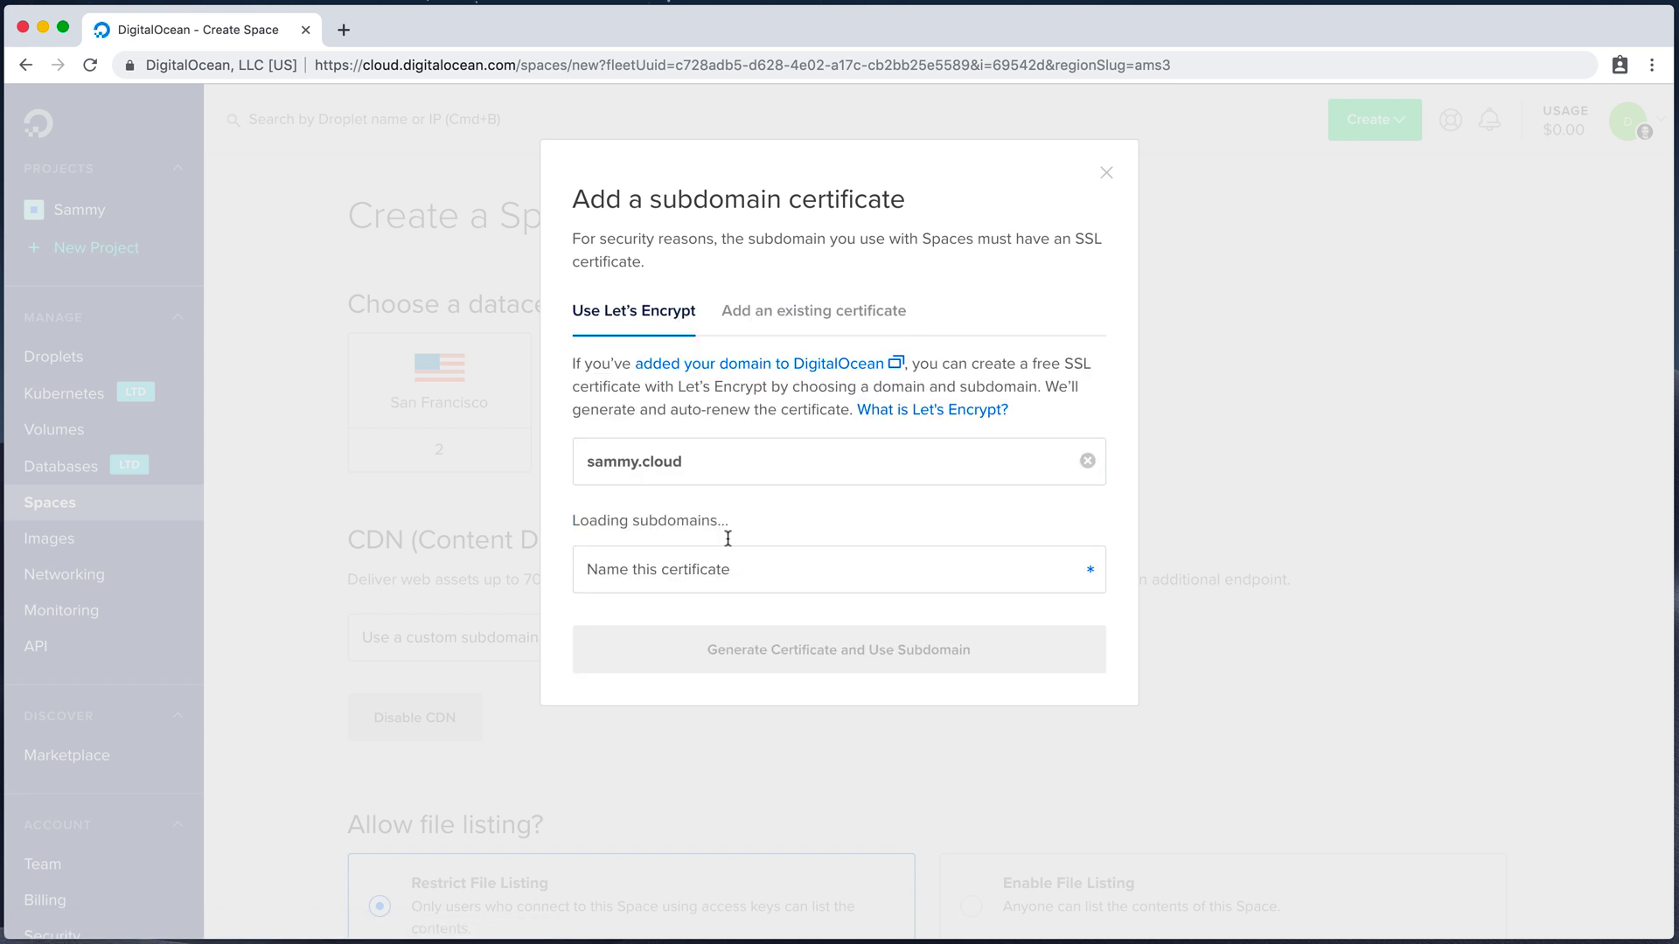
left_click(717, 622)
type("photos")
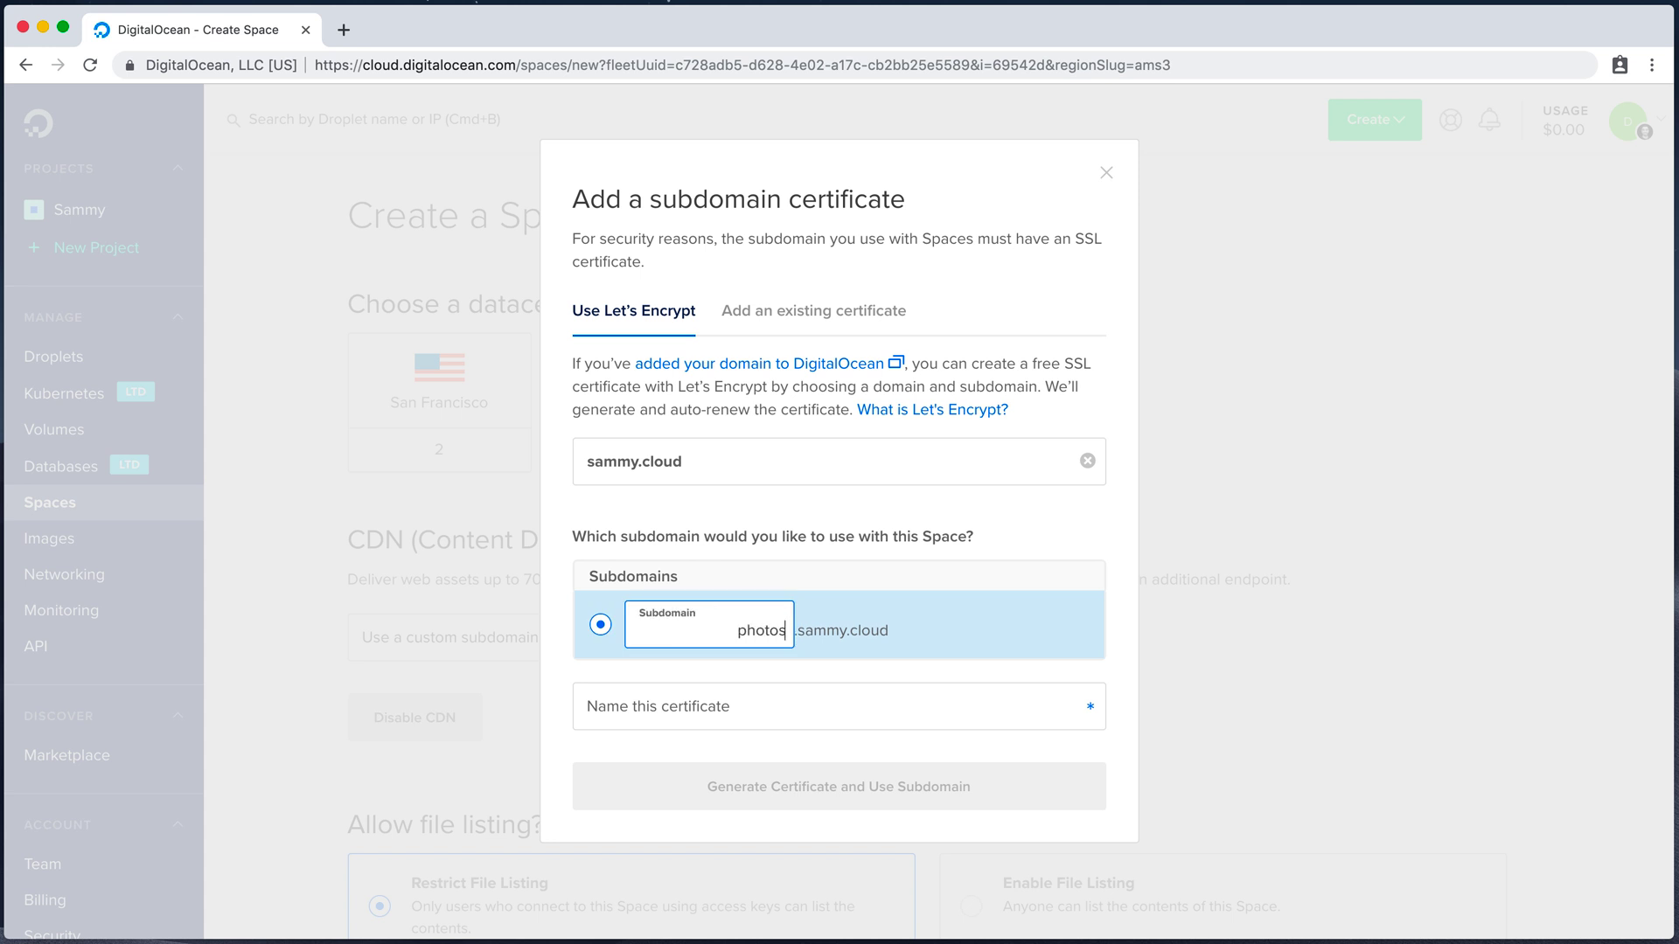
left_click(708, 705)
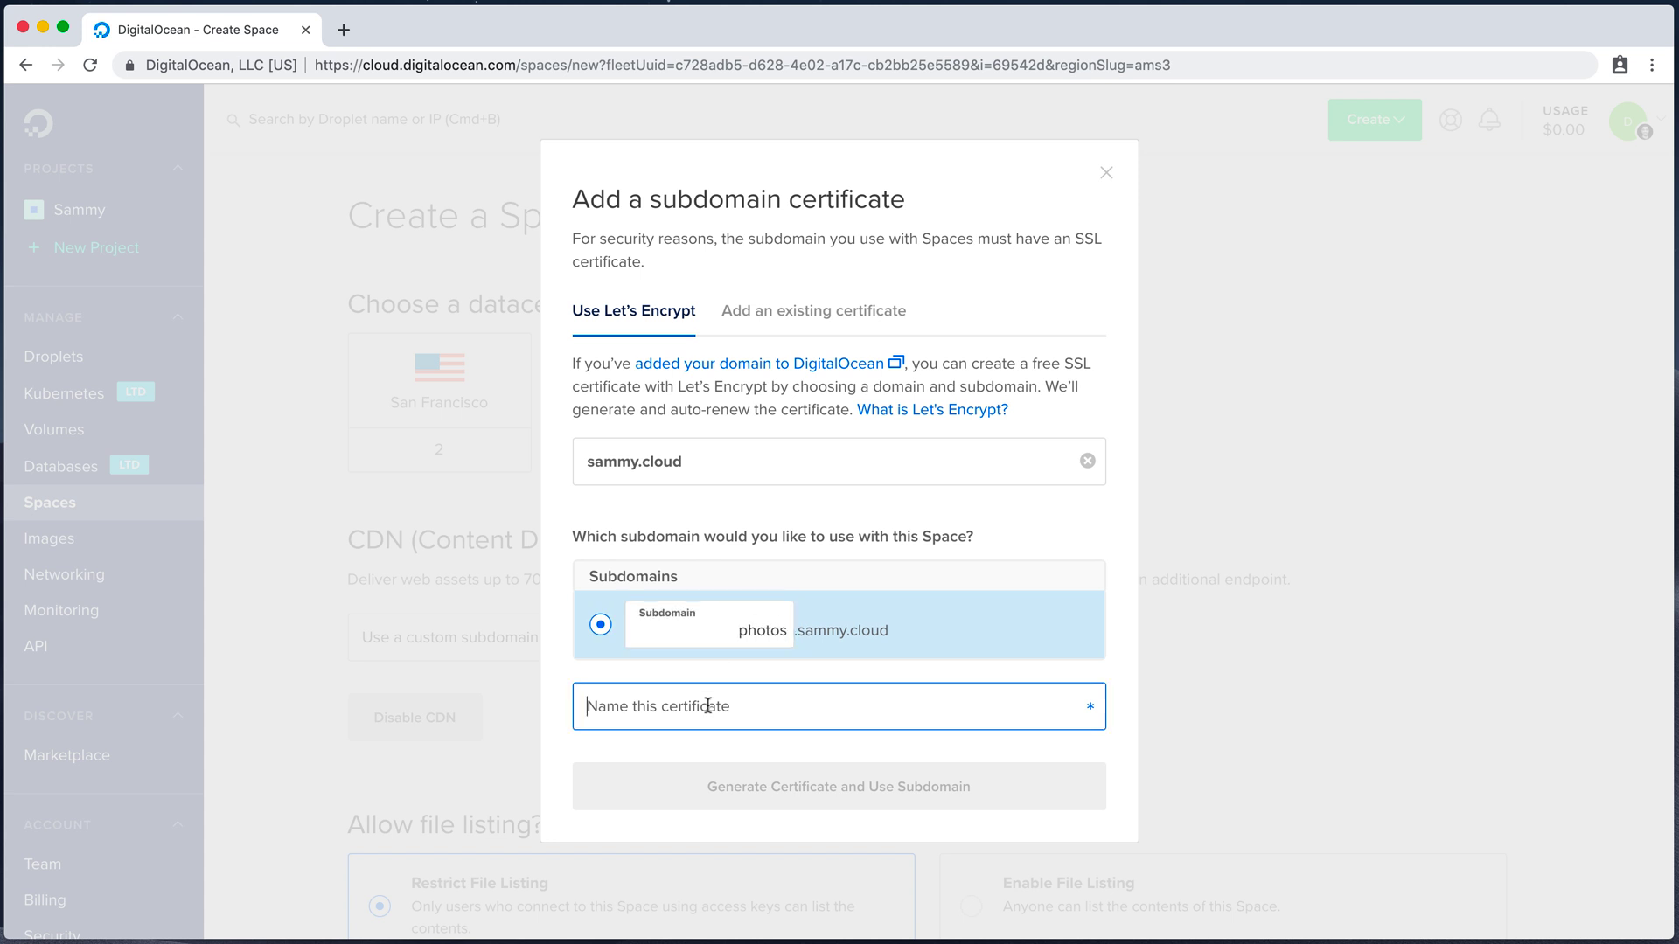
type("photos.sammy.cl")
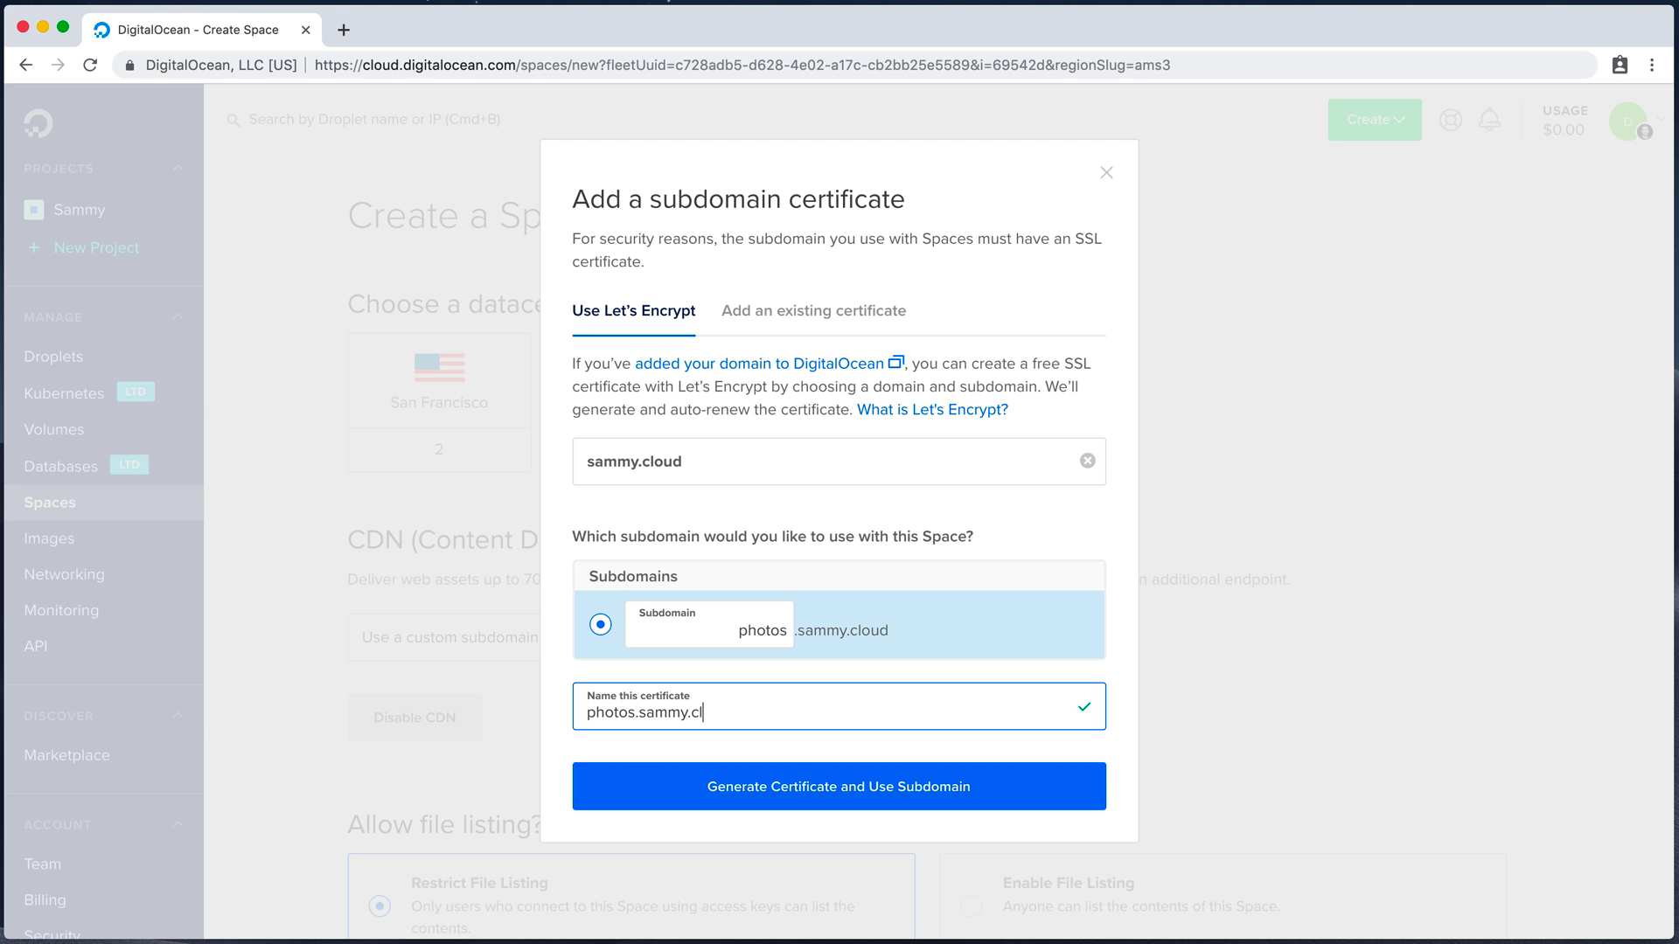
type("oud")
left_click(818, 796)
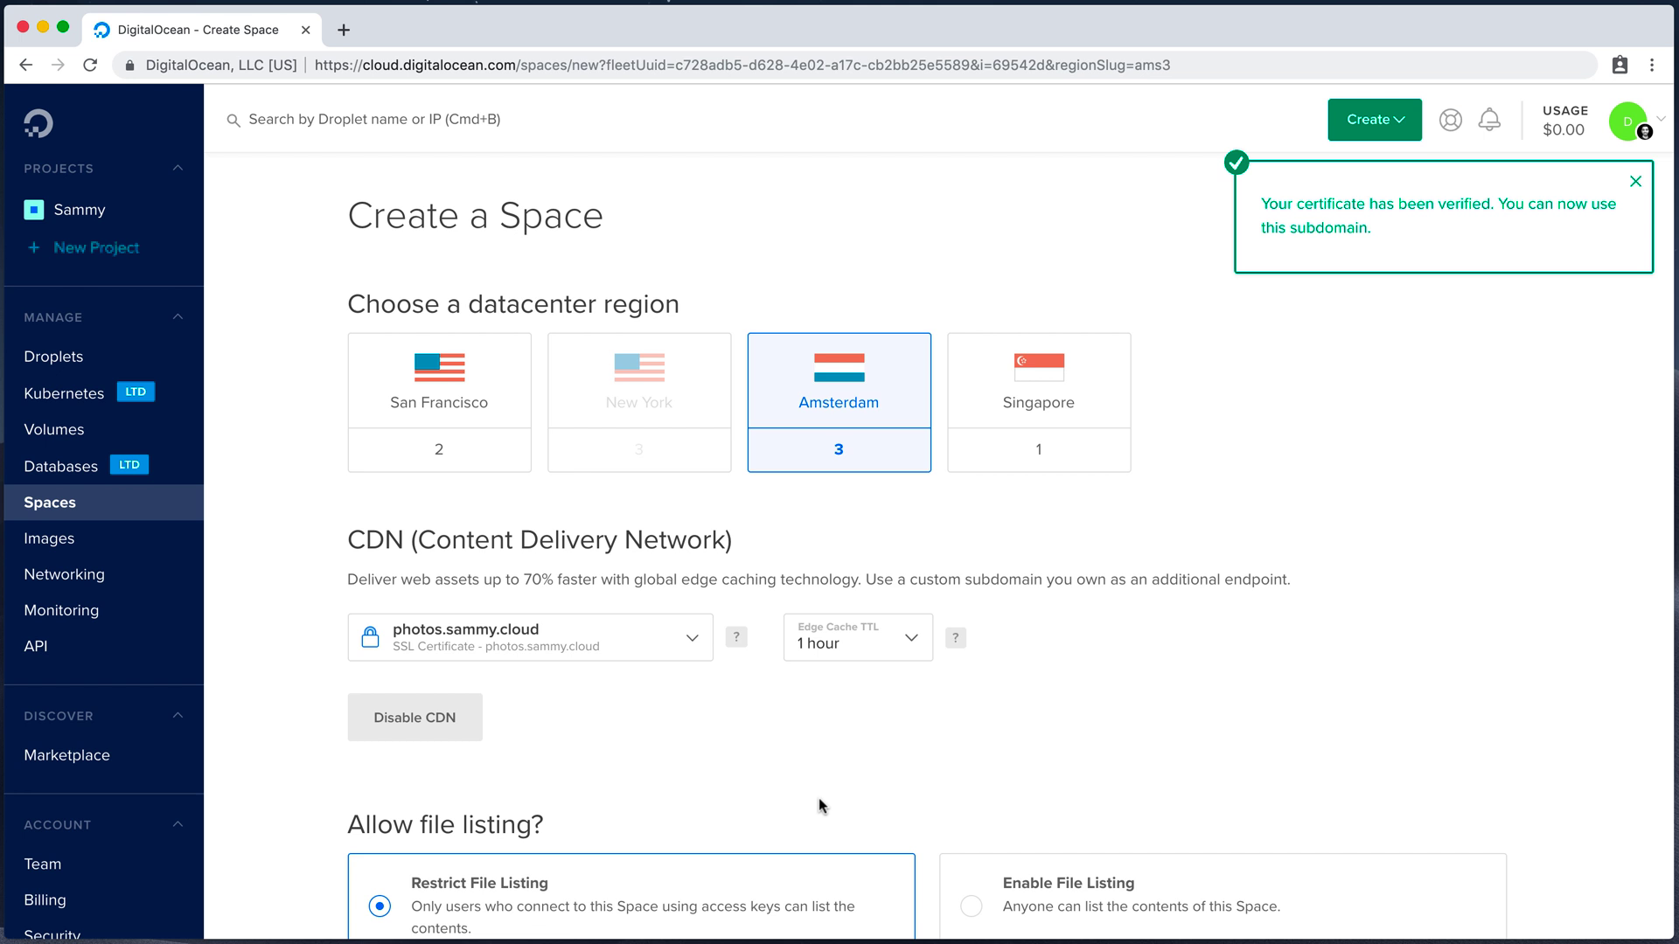
scroll(819, 797, "down", 3)
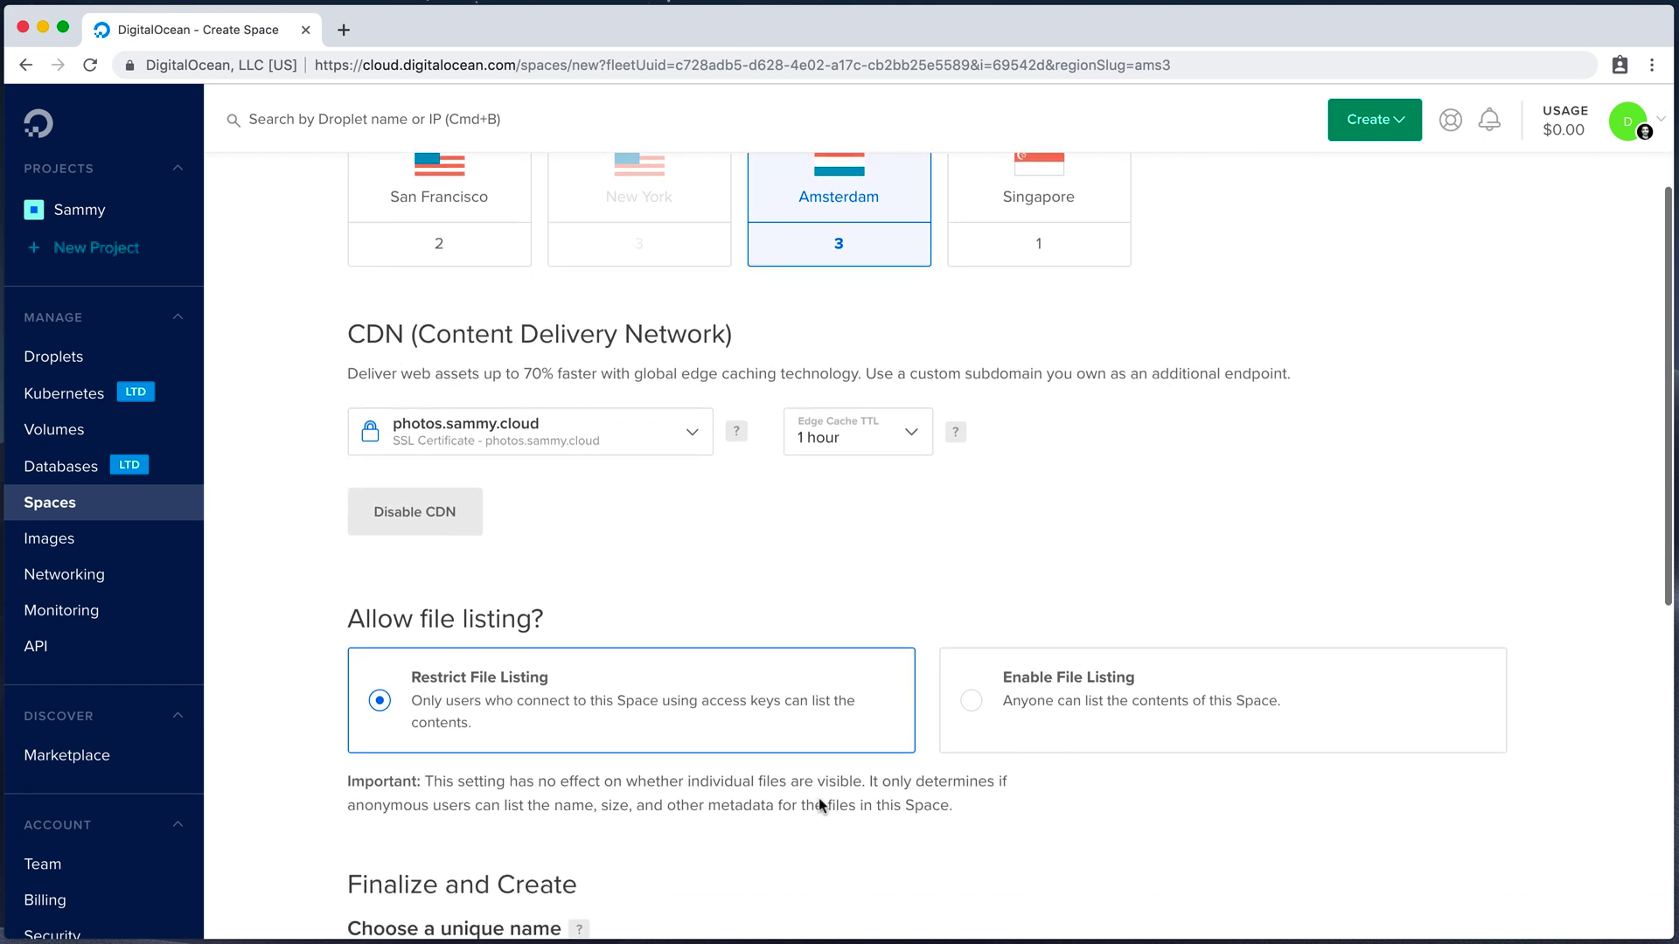
Give the Space the unique name sammyphotos and create it.
left_click(818, 798)
type("s")
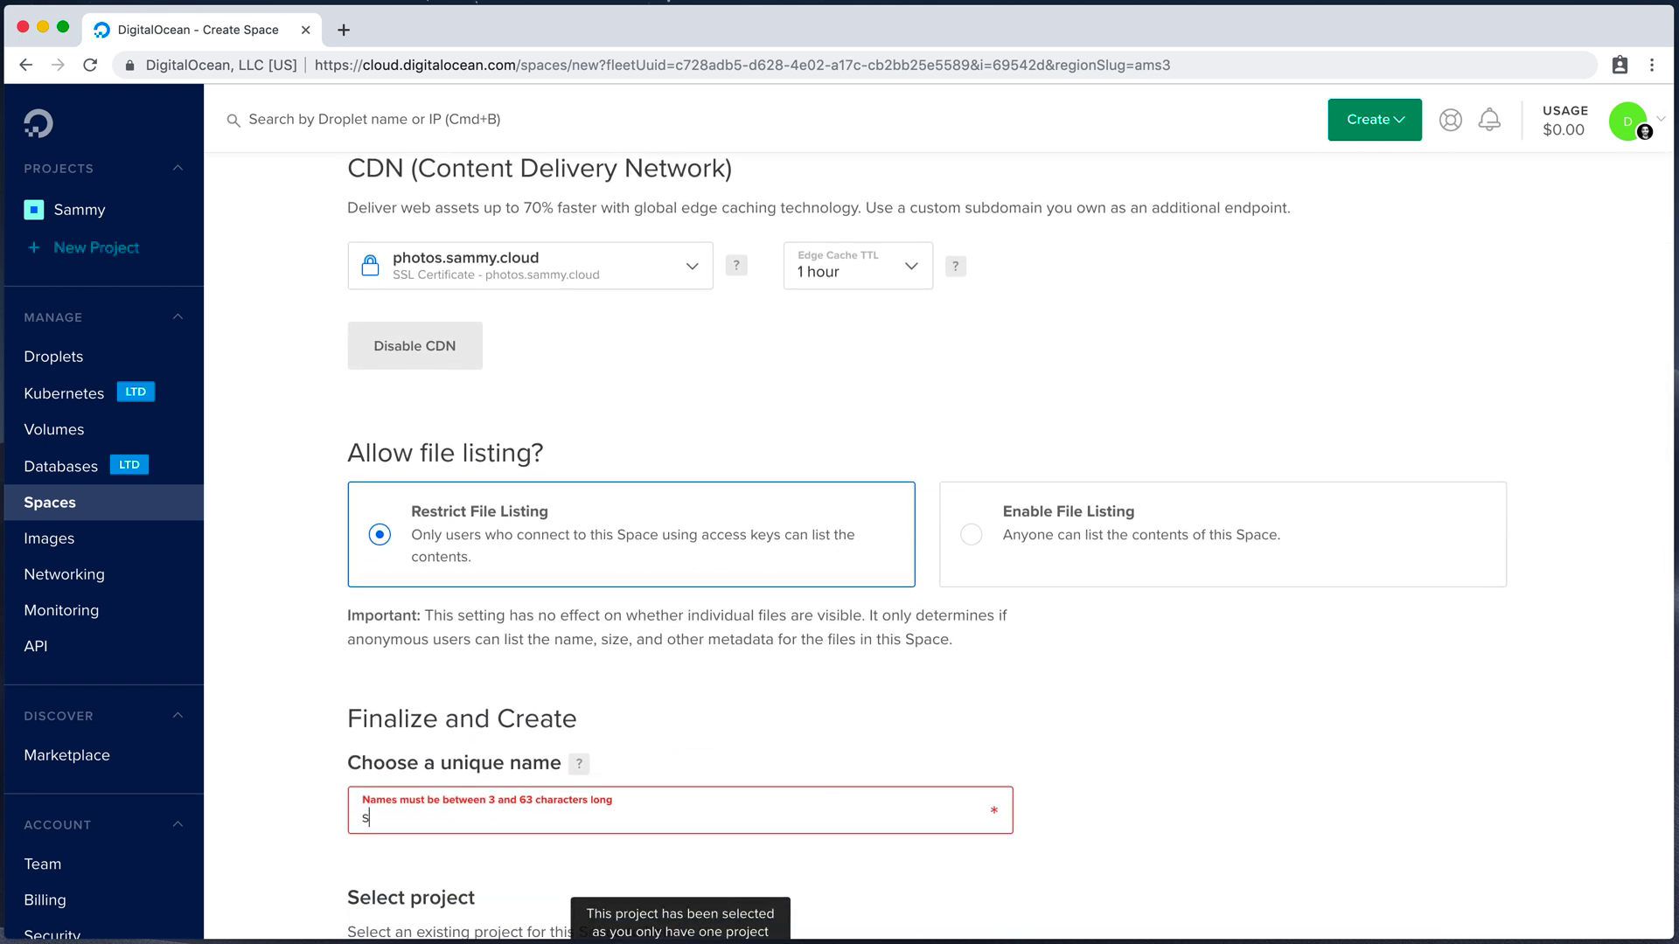
type("ammyphotos")
scroll(828, 839, "down", 3)
scroll(825, 854, "down", 1)
left_click(818, 869)
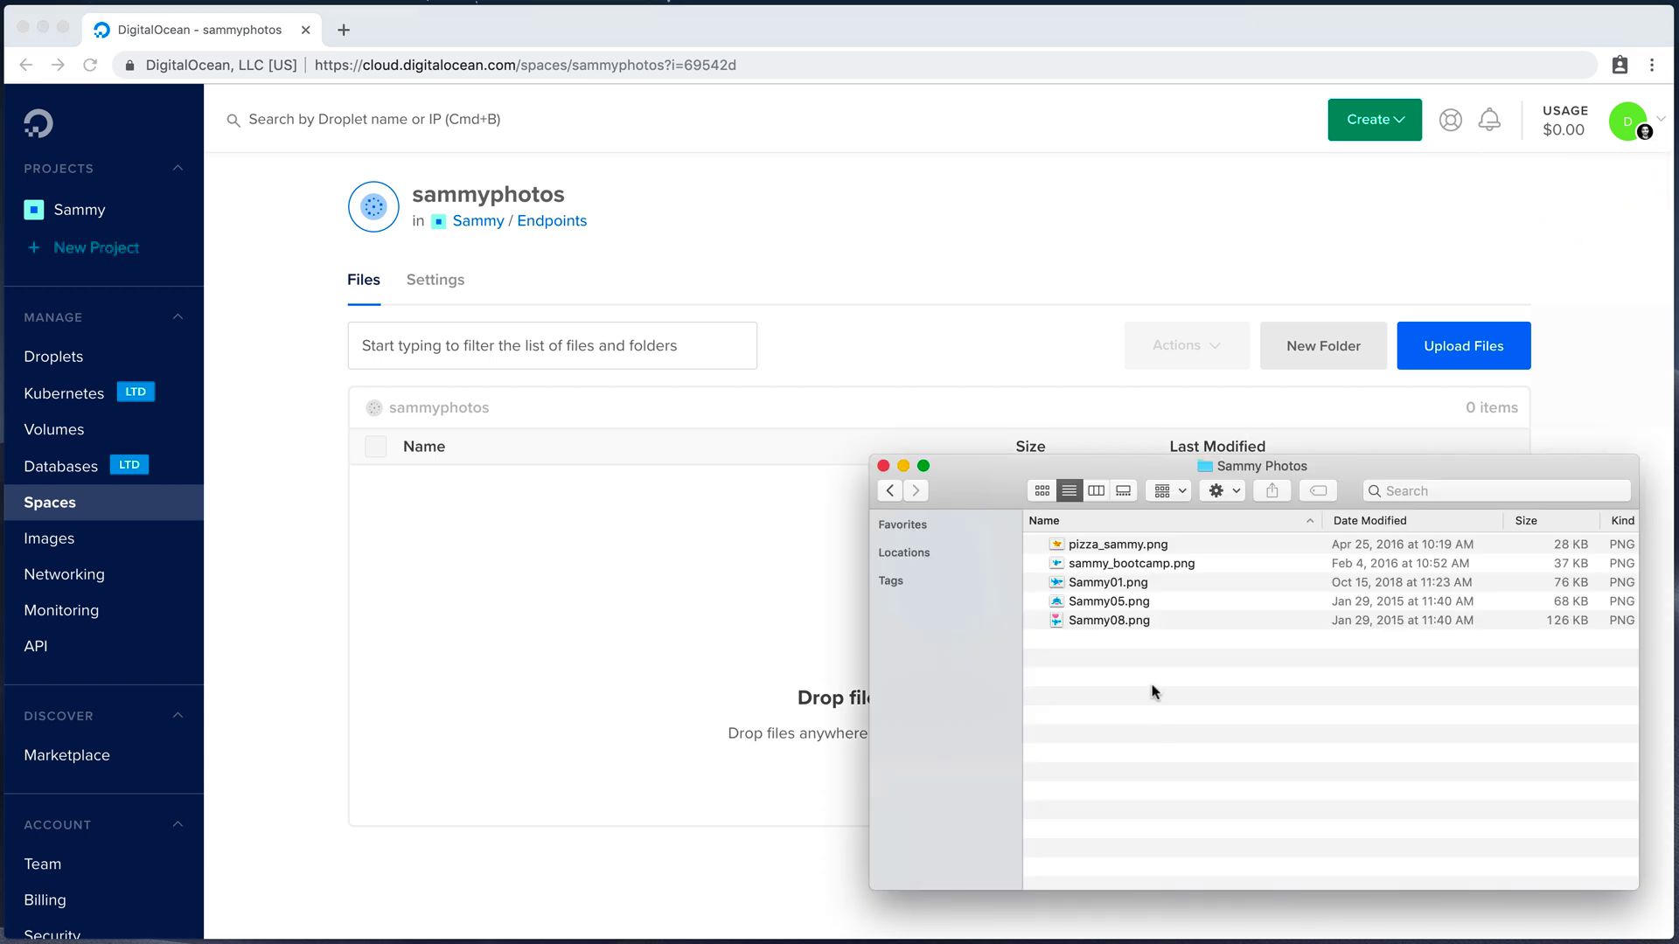
Drop the five Sammy PNGs onto sammyphotos and upload them with Public access.
mouse_move(1154, 693)
left_mouse_down()
mouse_move(1108, 548)
mouse_move(824, 563)
left_mouse_up()
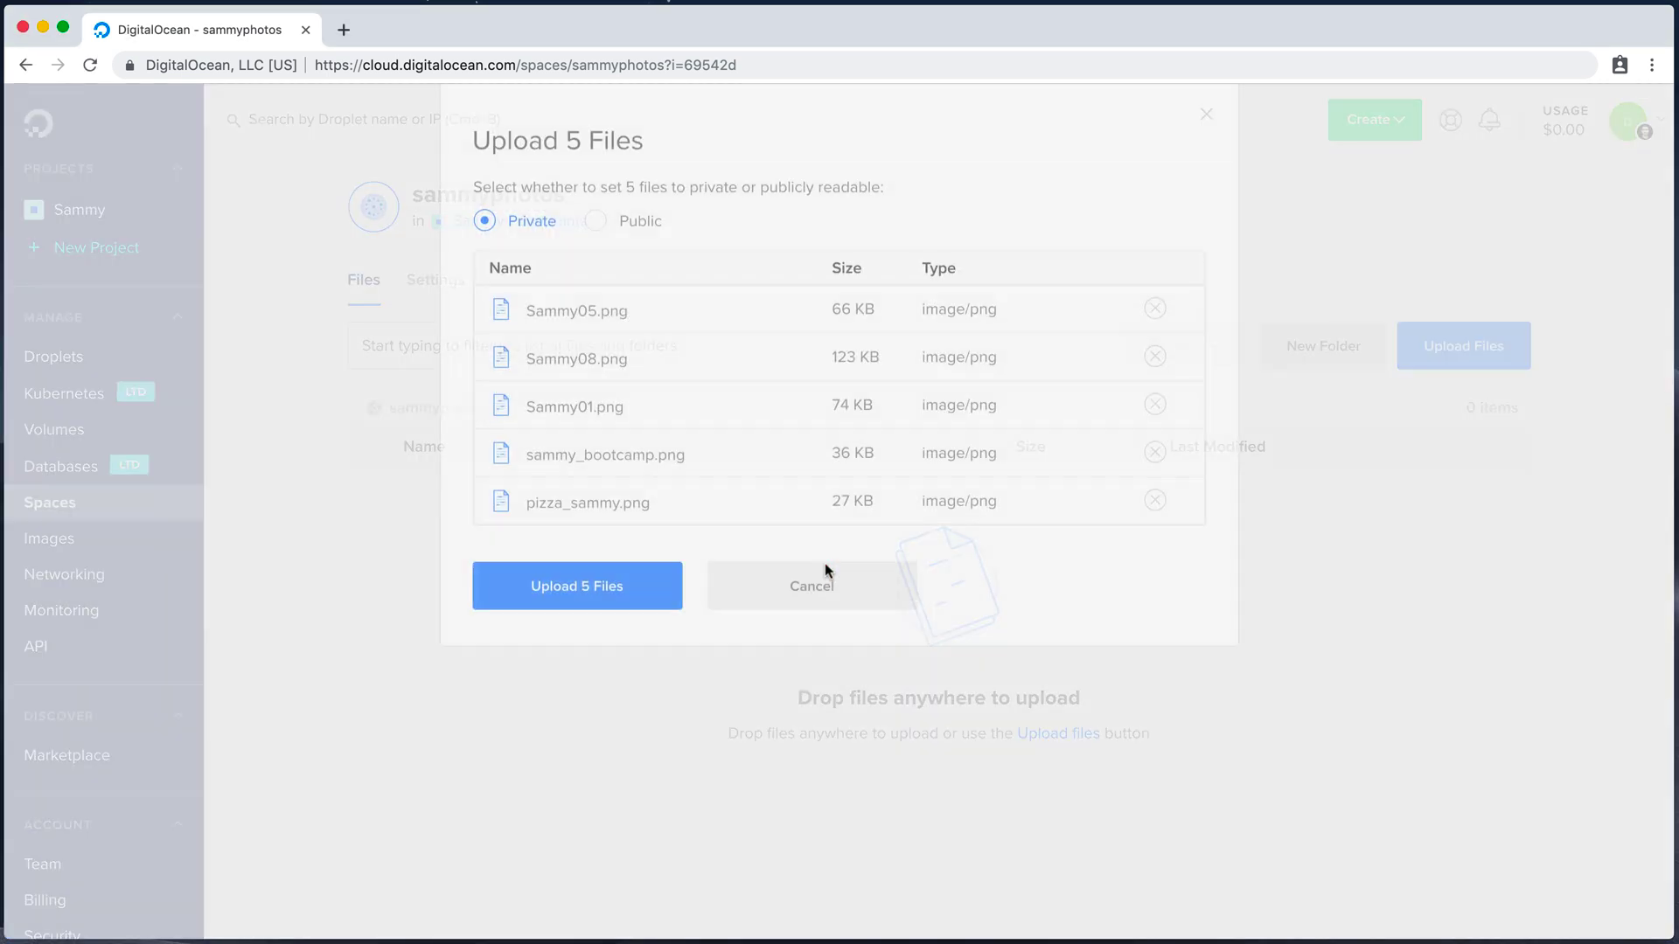
left_click(597, 281)
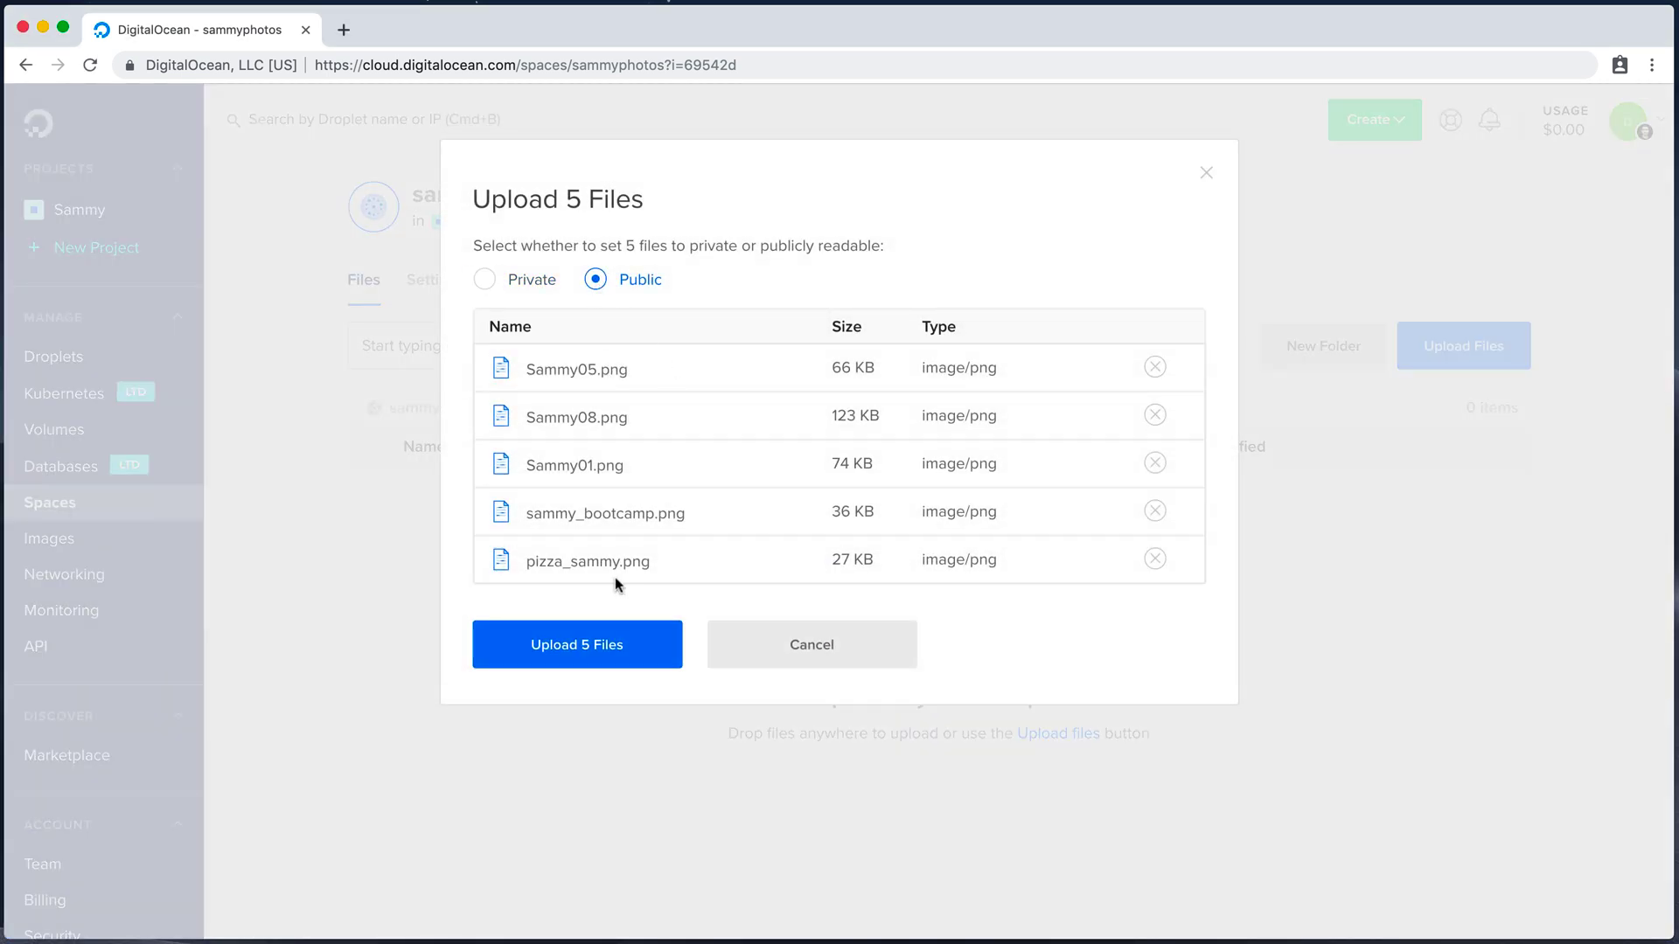
left_click(615, 649)
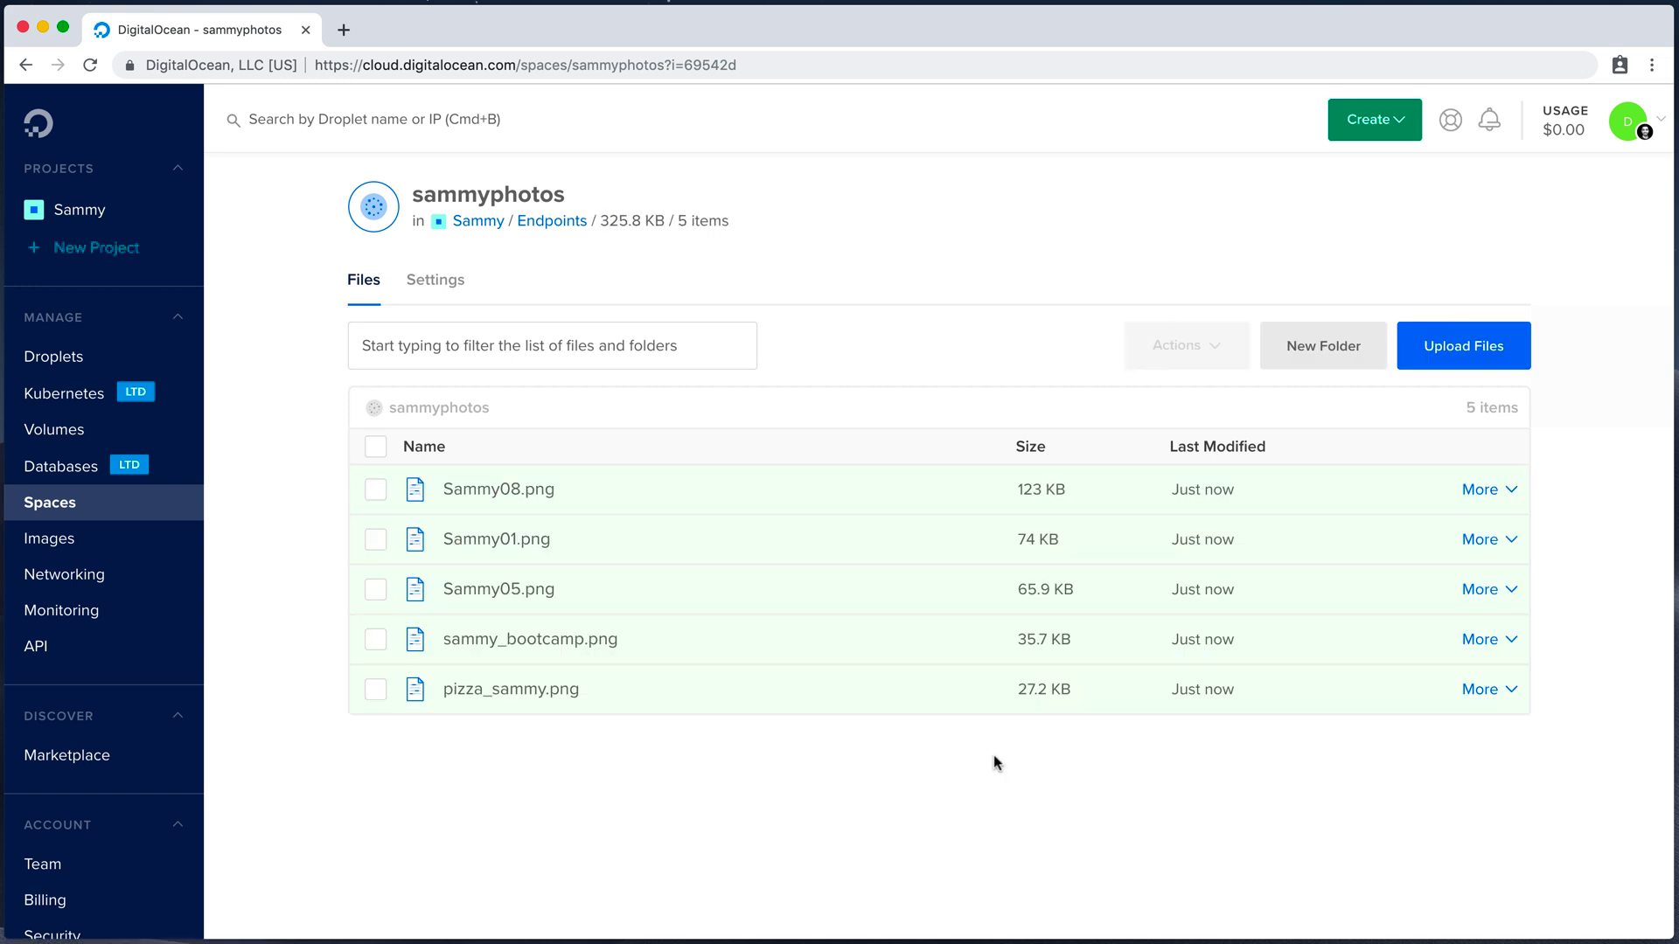
Open sammy_bootcamp.png at its photos.sammy.cloud URL and view its Let's Encrypt certificate.
left_click(606, 642)
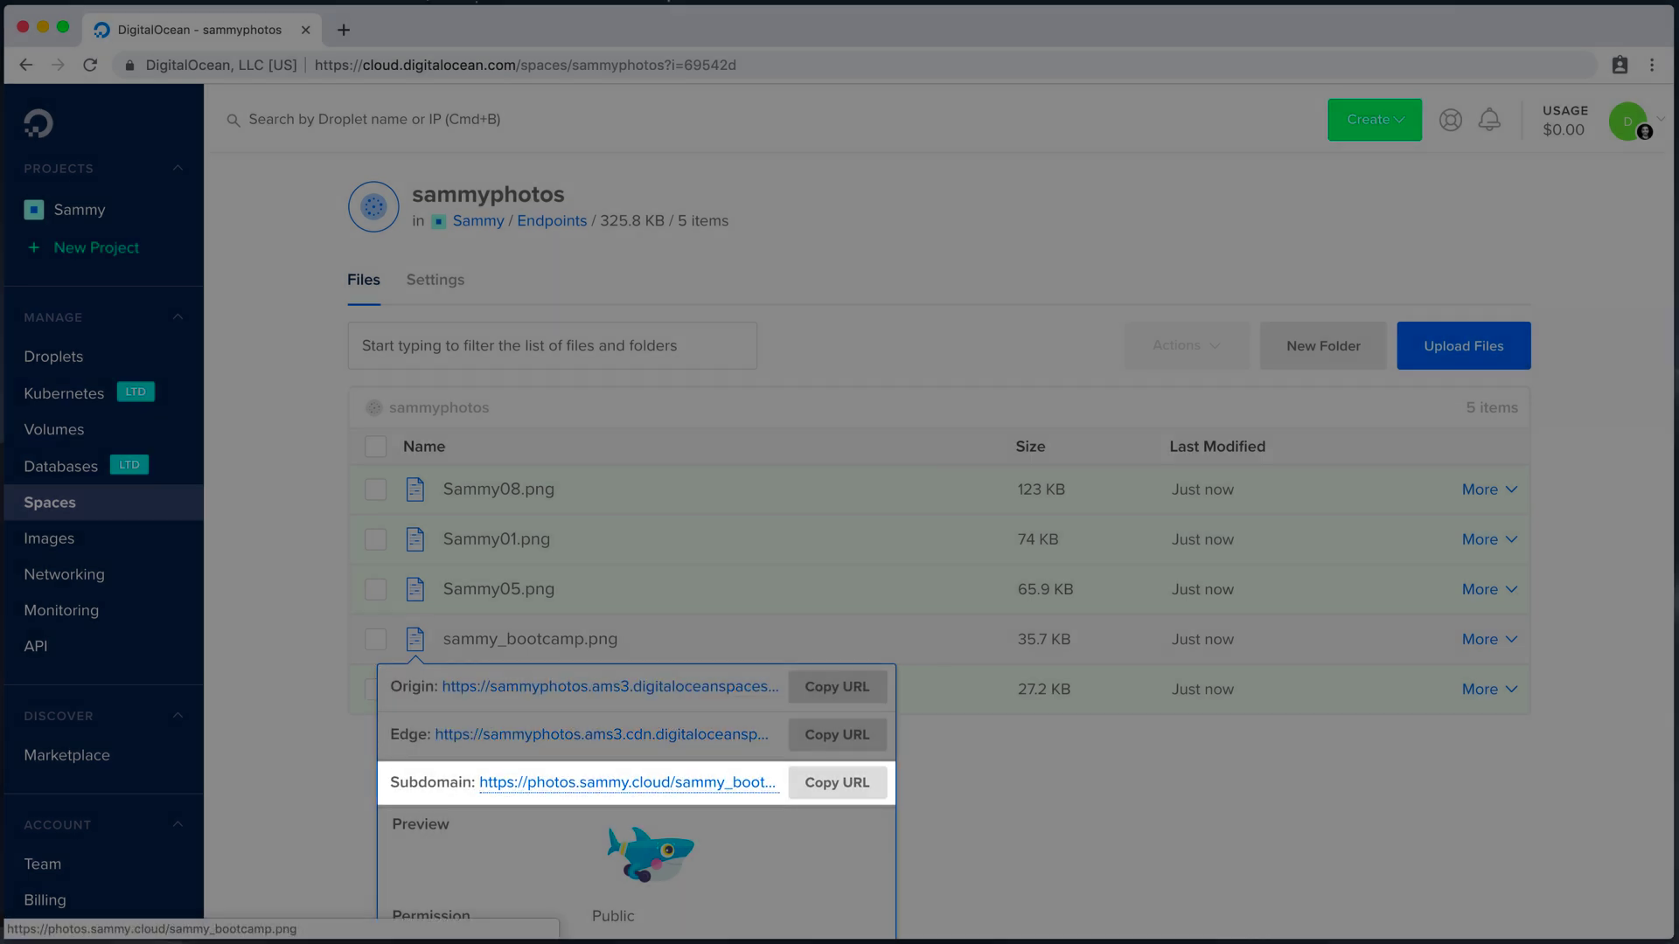
left_click(606, 786)
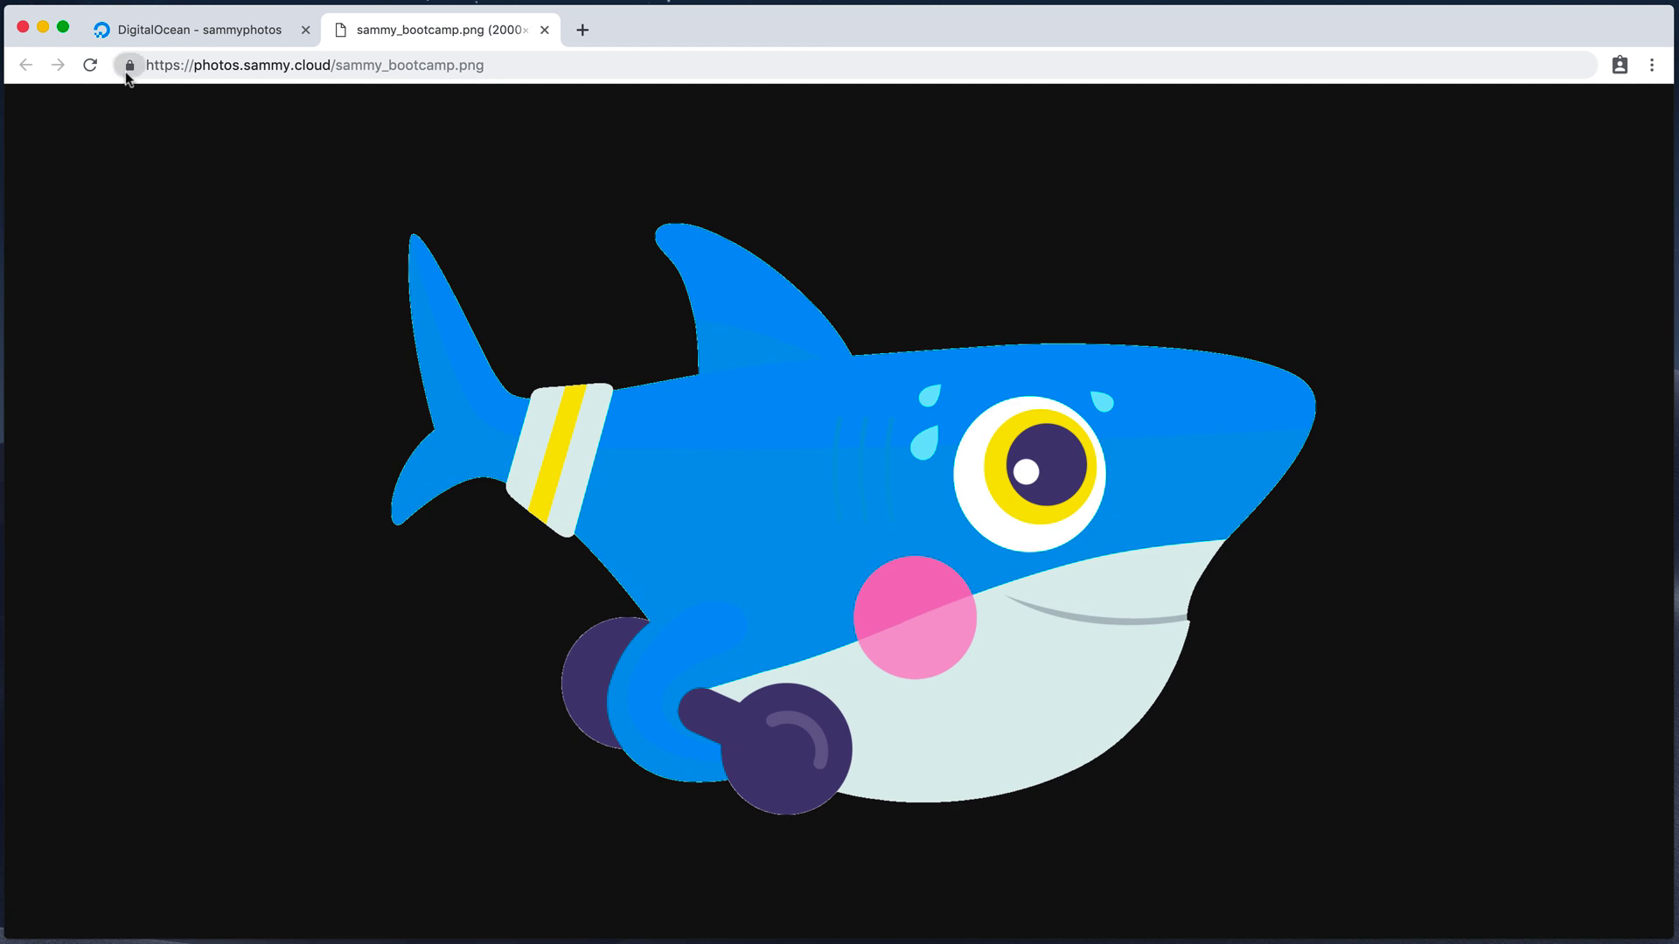
left_click(129, 64)
left_click(178, 227)
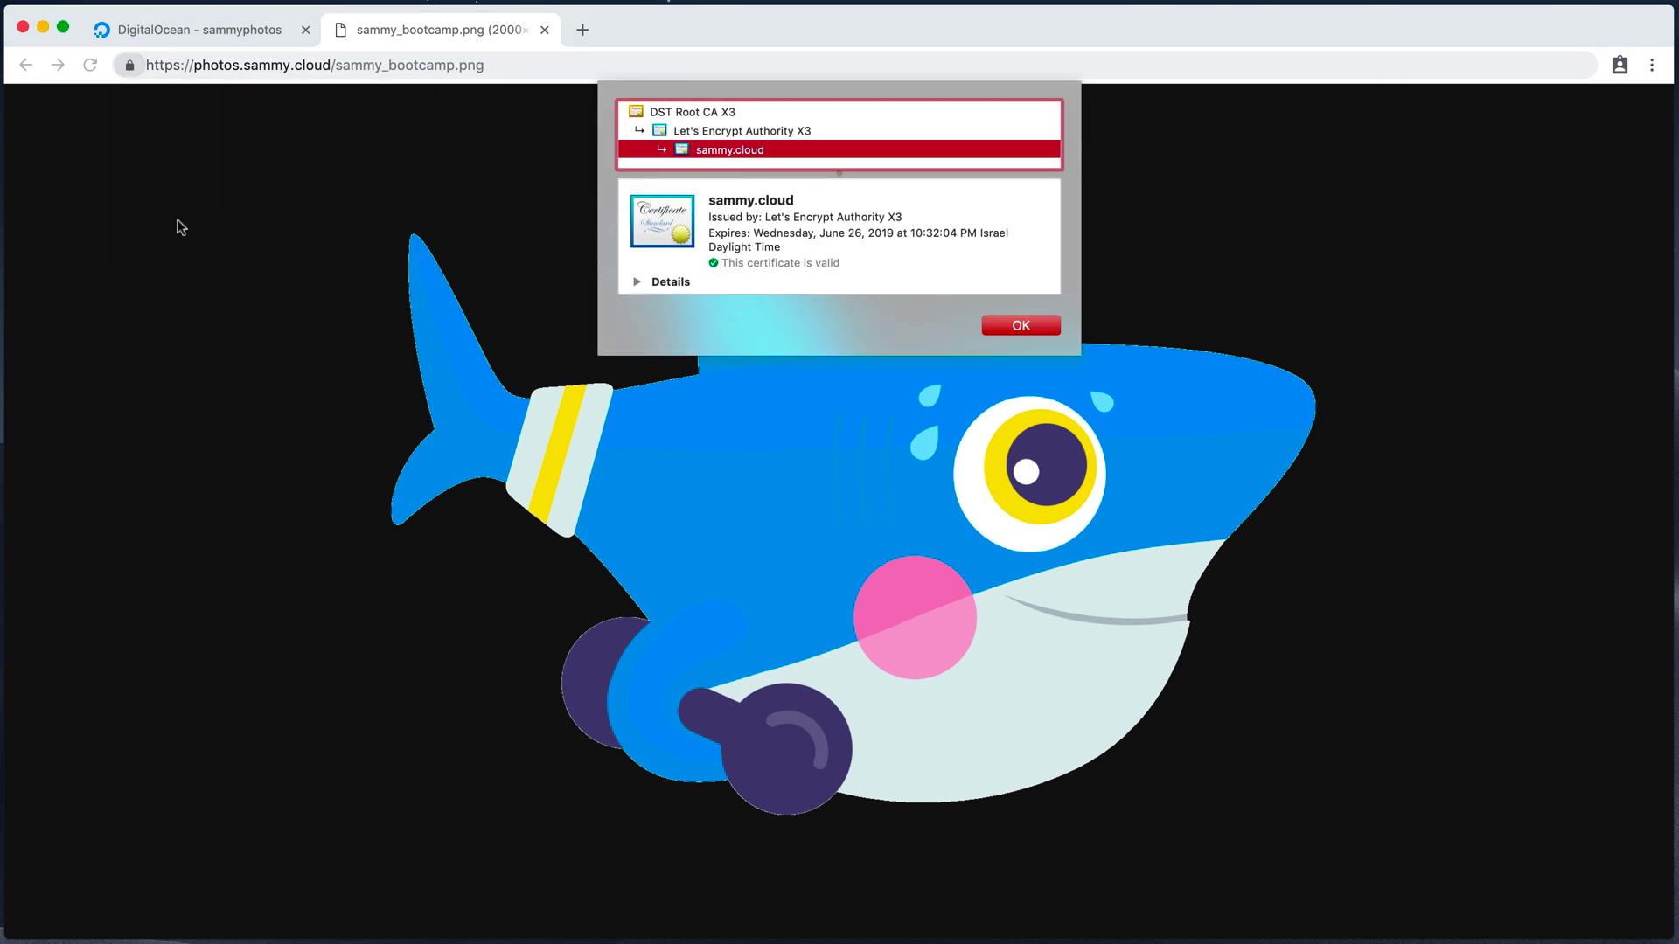